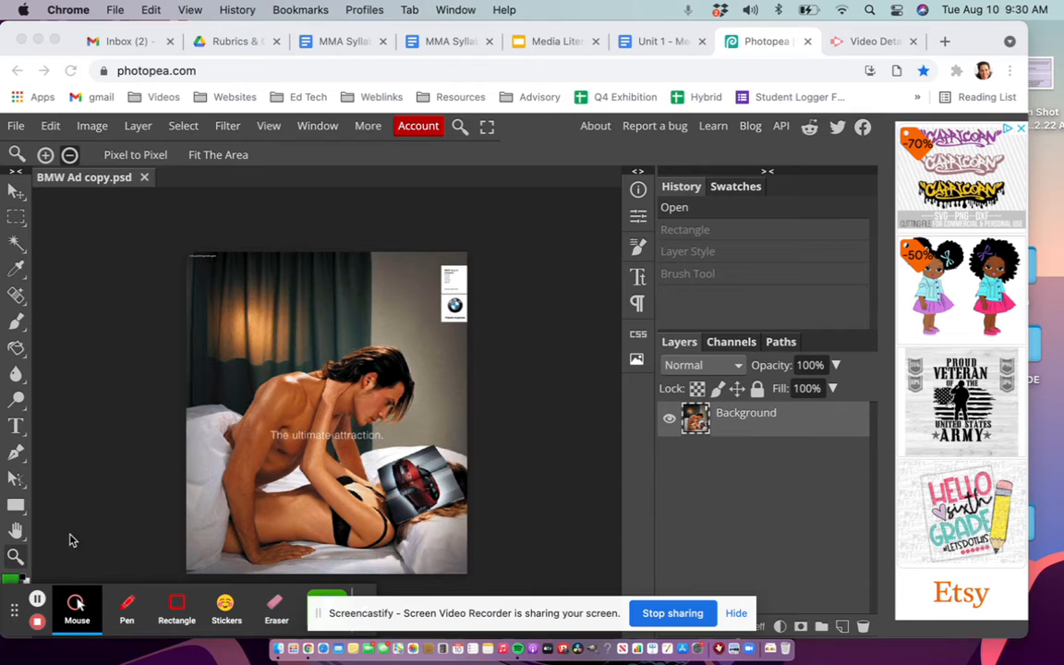
left_click(13, 614)
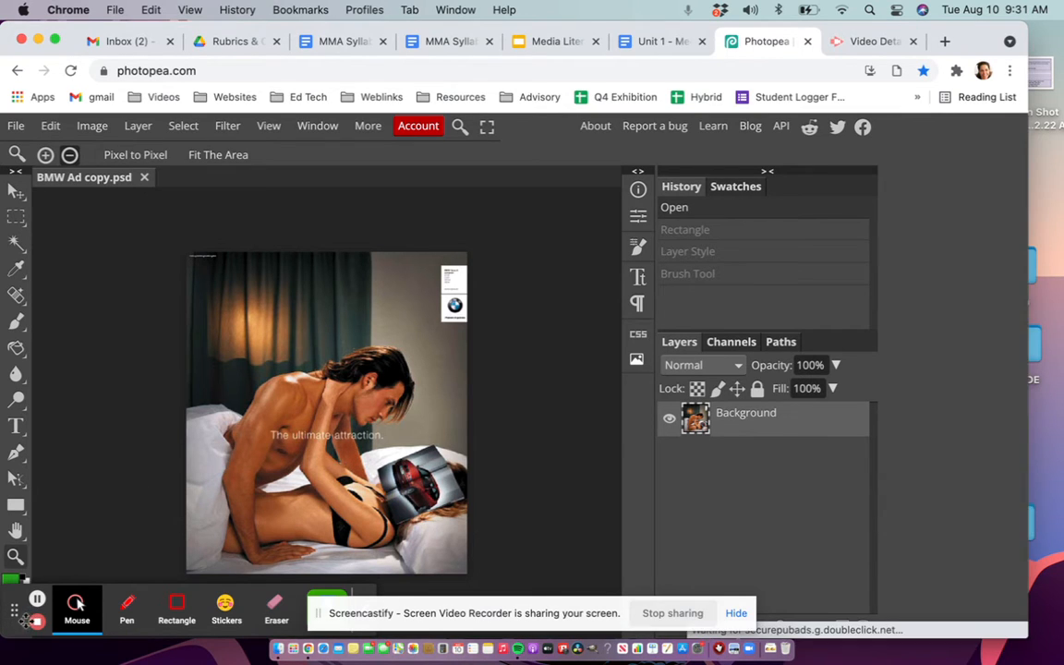
left_click_drag(15, 610, 105, 606)
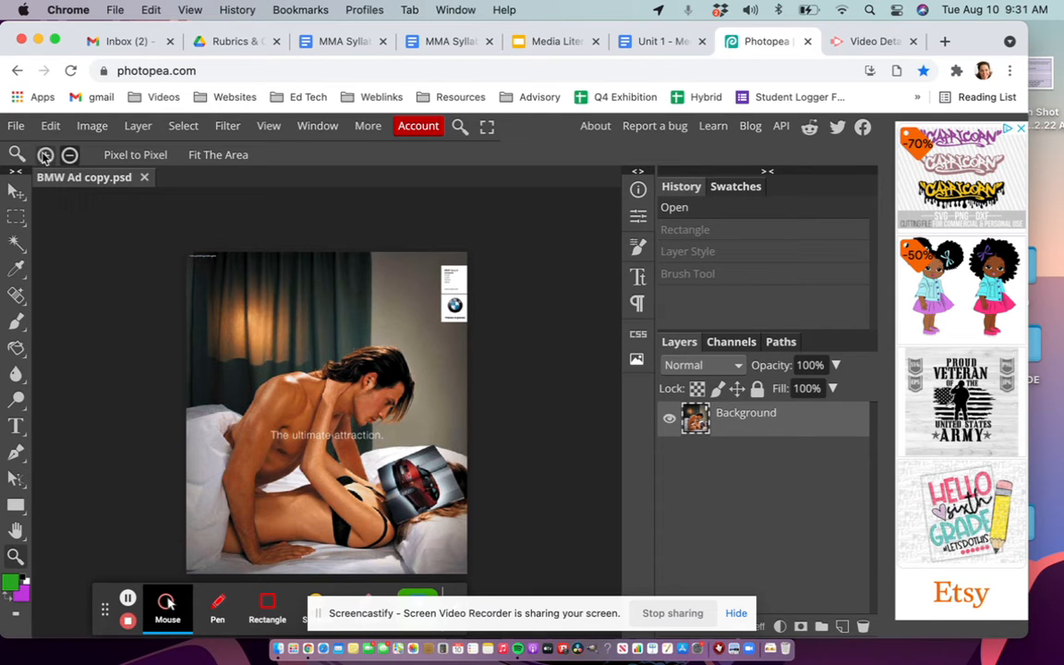
- Erase the word "attraction." from the tagline on the Background layer with the 15 px Eraser tool
left_click(361, 444)
left_click(361, 444)
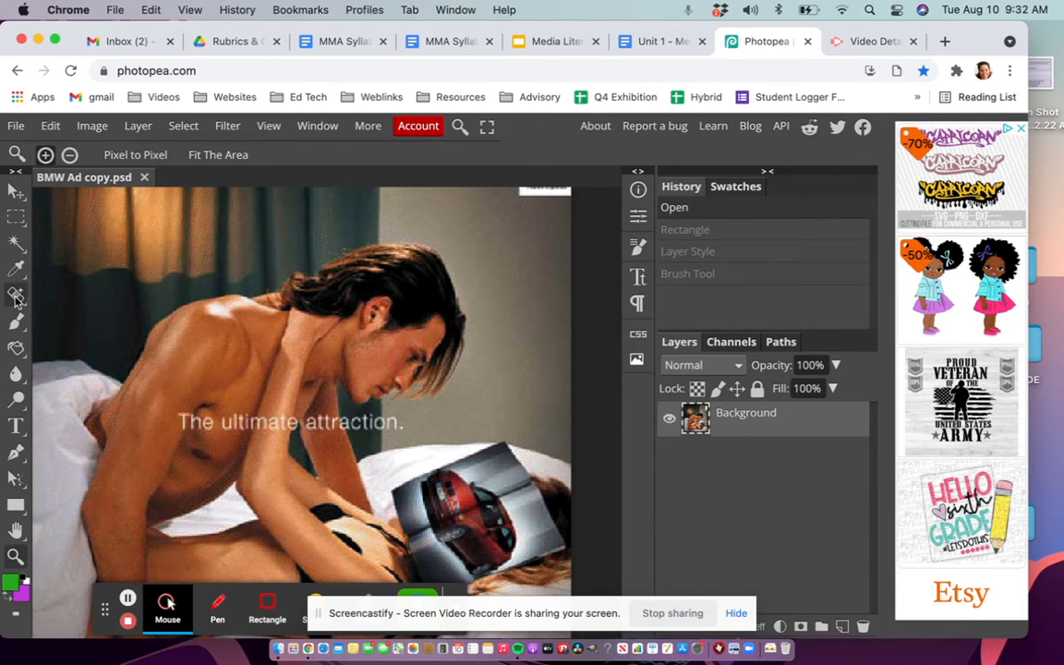
right_click(21, 328)
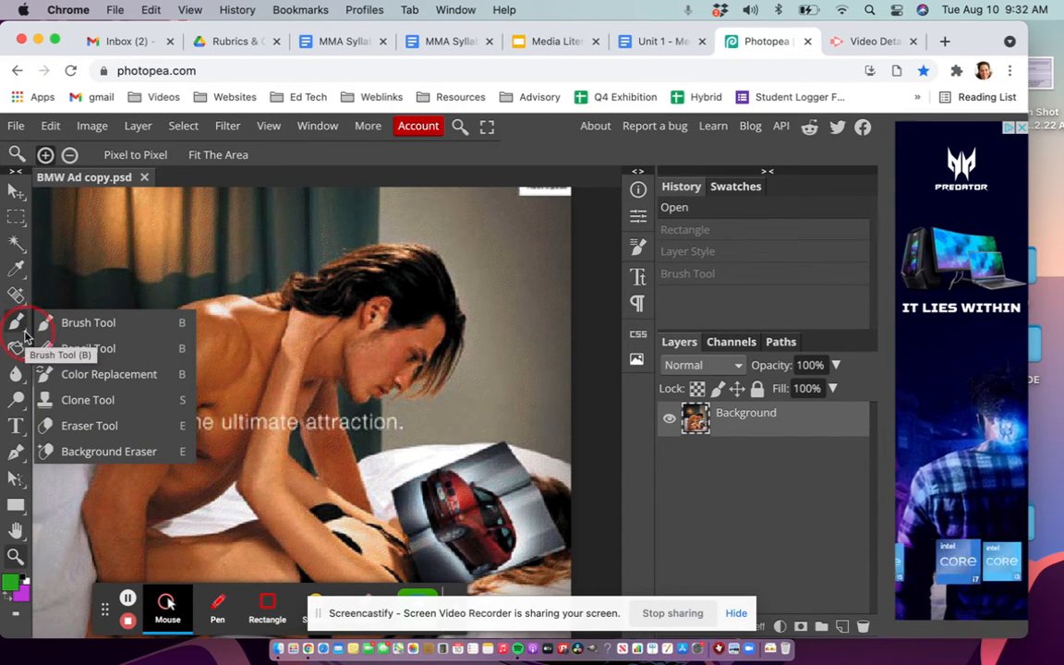
left_click(71, 430)
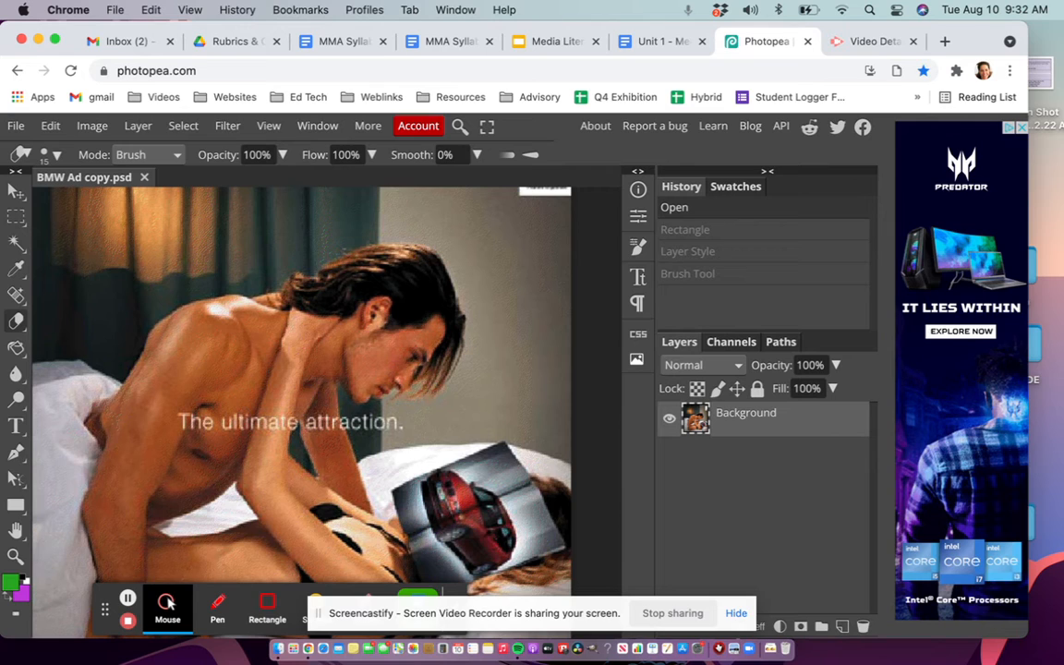
mouse_move(303, 421)
left_mouse_down()
mouse_move(396, 426)
mouse_move(309, 423)
mouse_move(360, 421)
left_mouse_up()
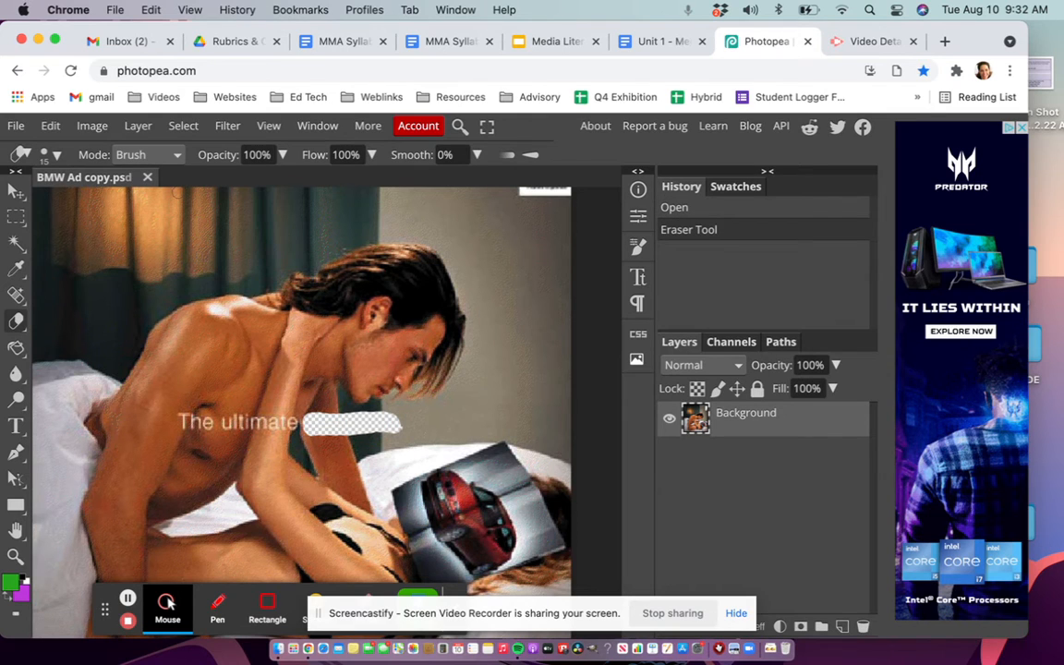
- Set the eraser size to 36 px and widen the erased gap after "The ultimate"
left_click(175, 155)
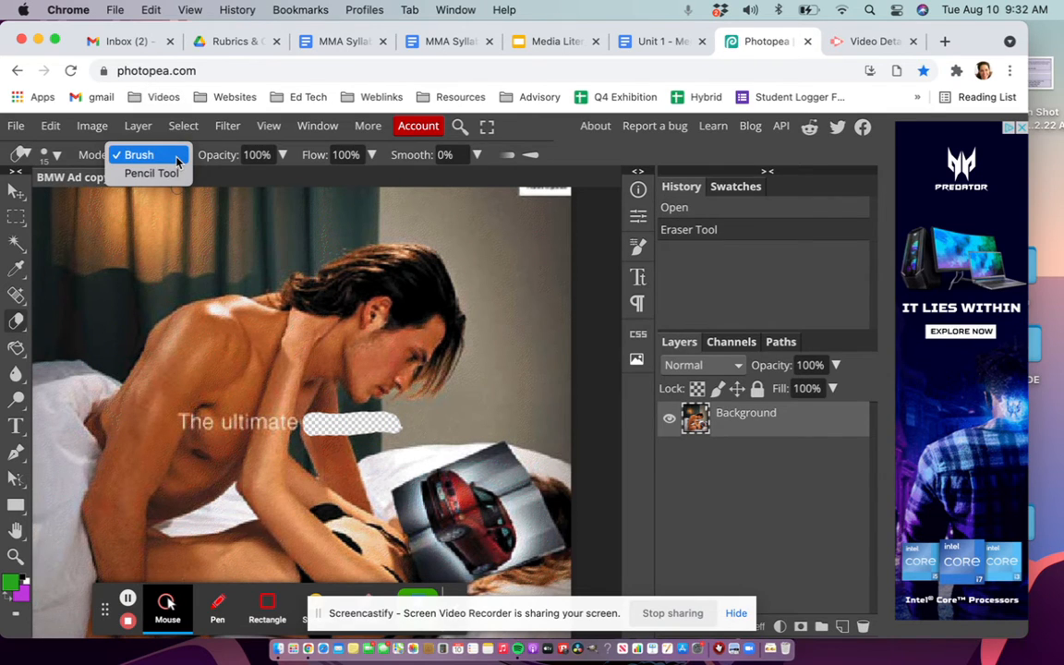
left_click(176, 157)
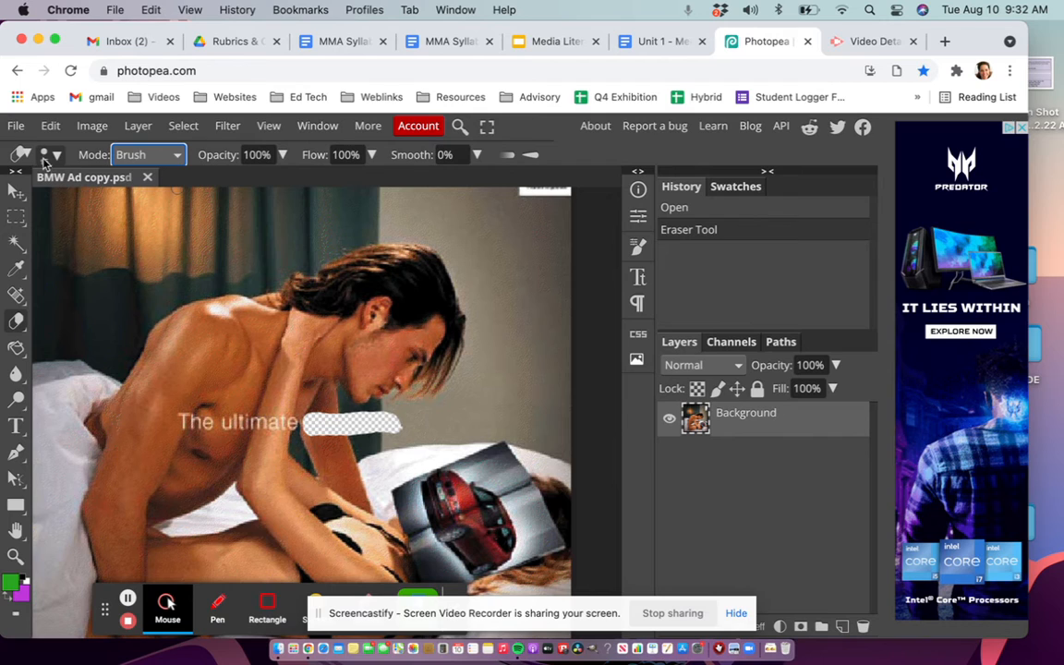
left_click(57, 156)
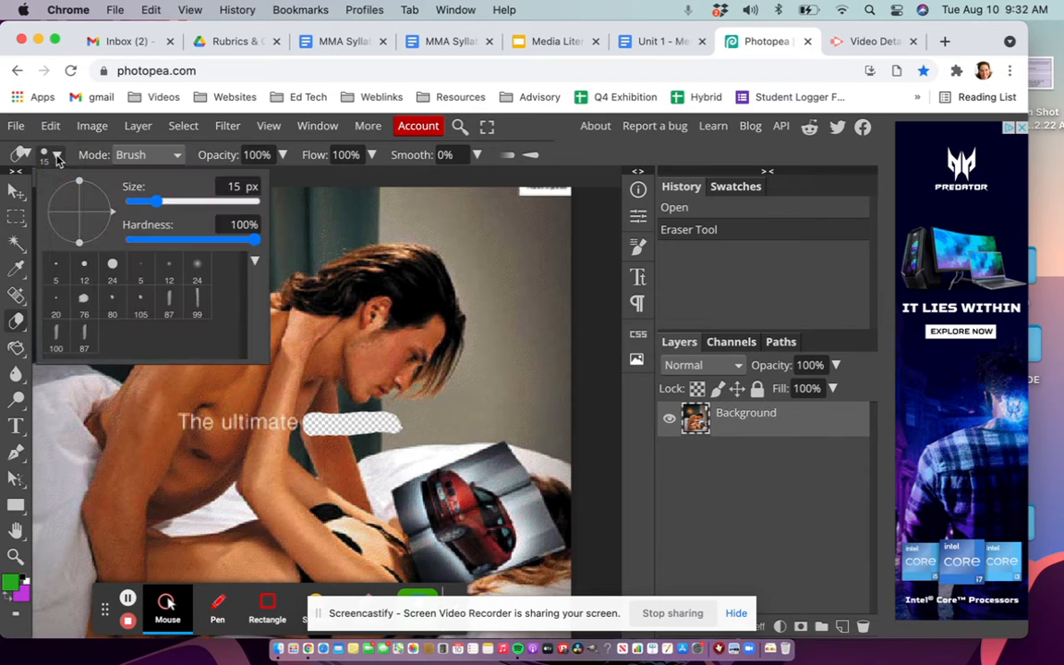
left_click_drag(157, 201, 167, 204)
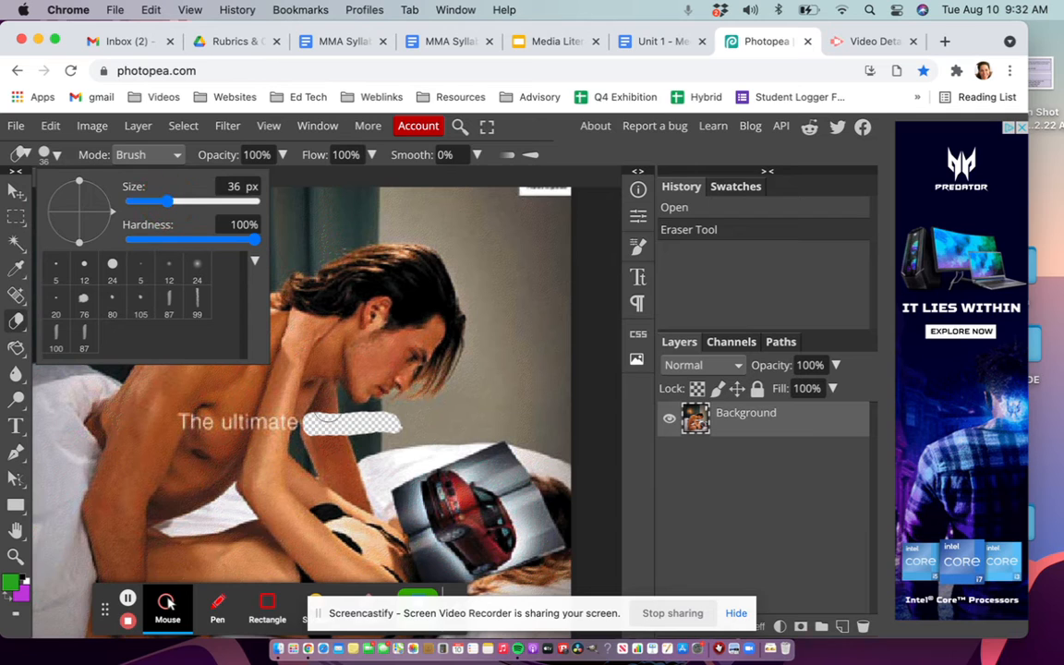
mouse_move(337, 425)
left_mouse_down()
mouse_move(320, 423)
mouse_move(377, 426)
mouse_move(314, 426)
left_mouse_up()
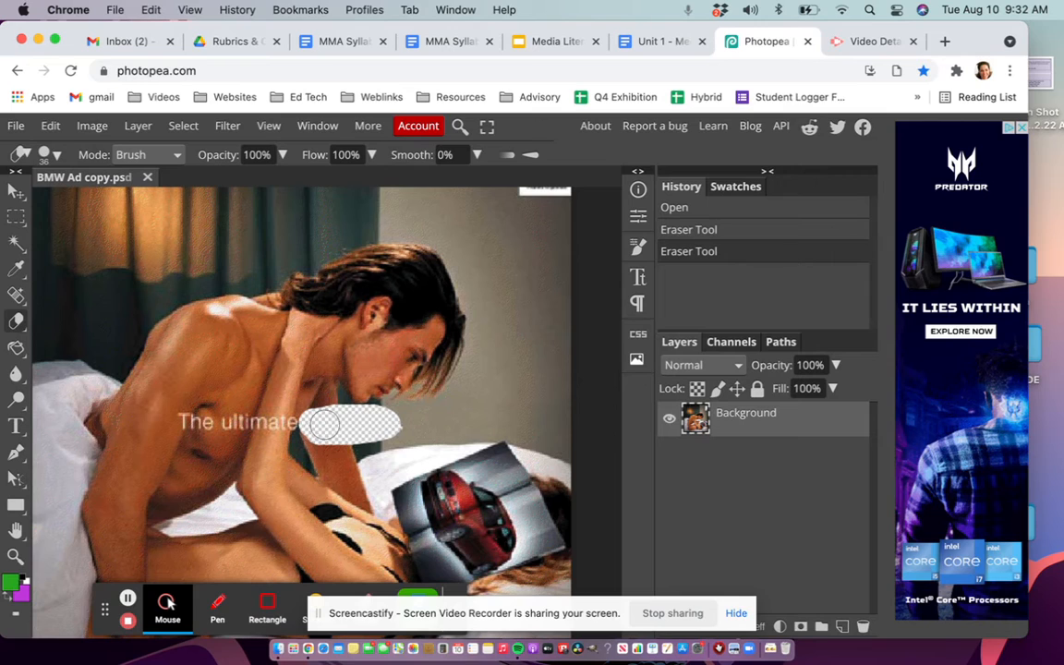
- Switch to the Brush tool and set the foreground colour to red, hex e62017
left_click(16, 323)
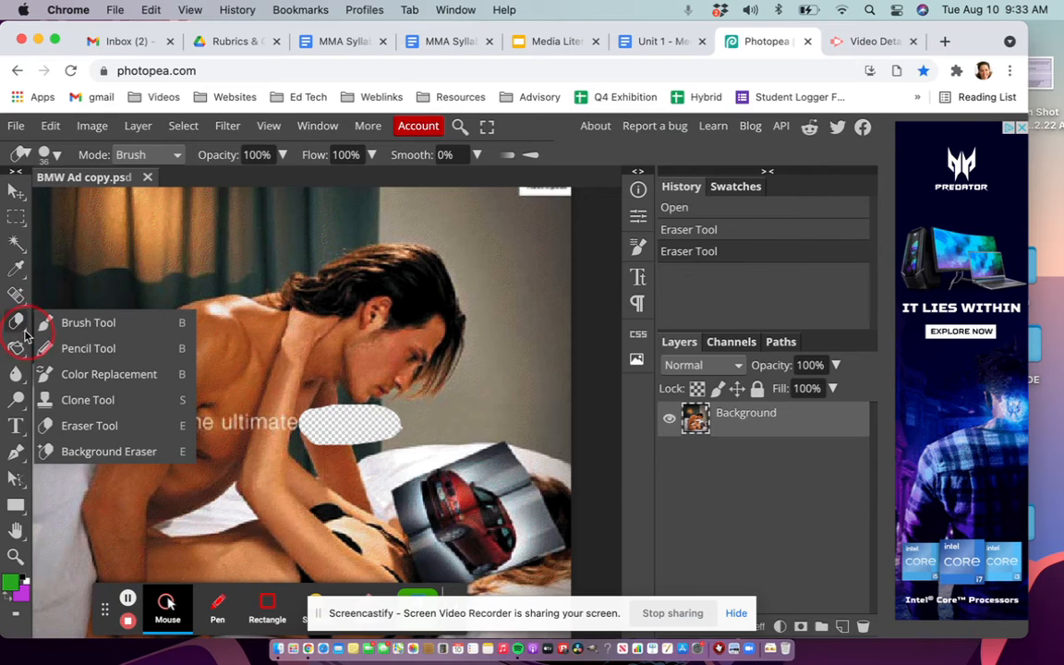
left_click(83, 324)
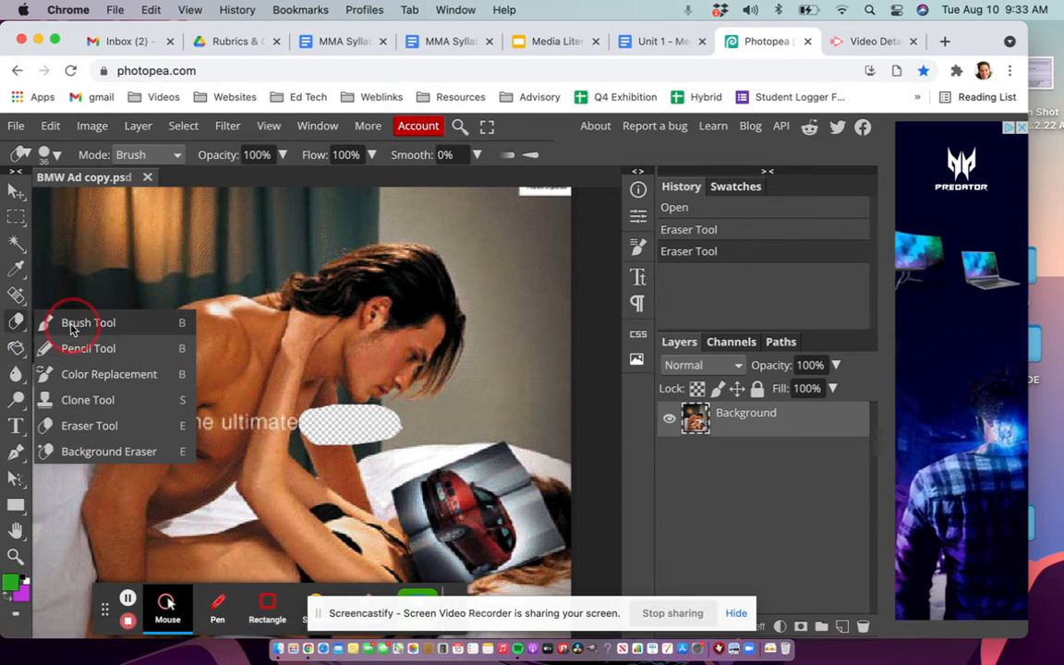
left_click(72, 329)
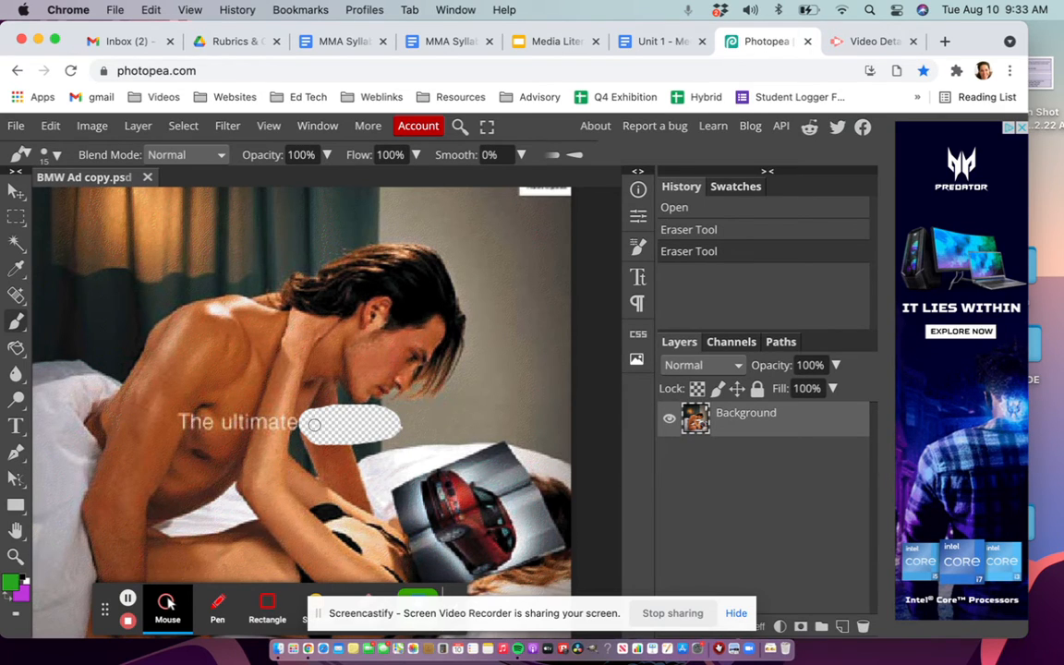
left_click(11, 588)
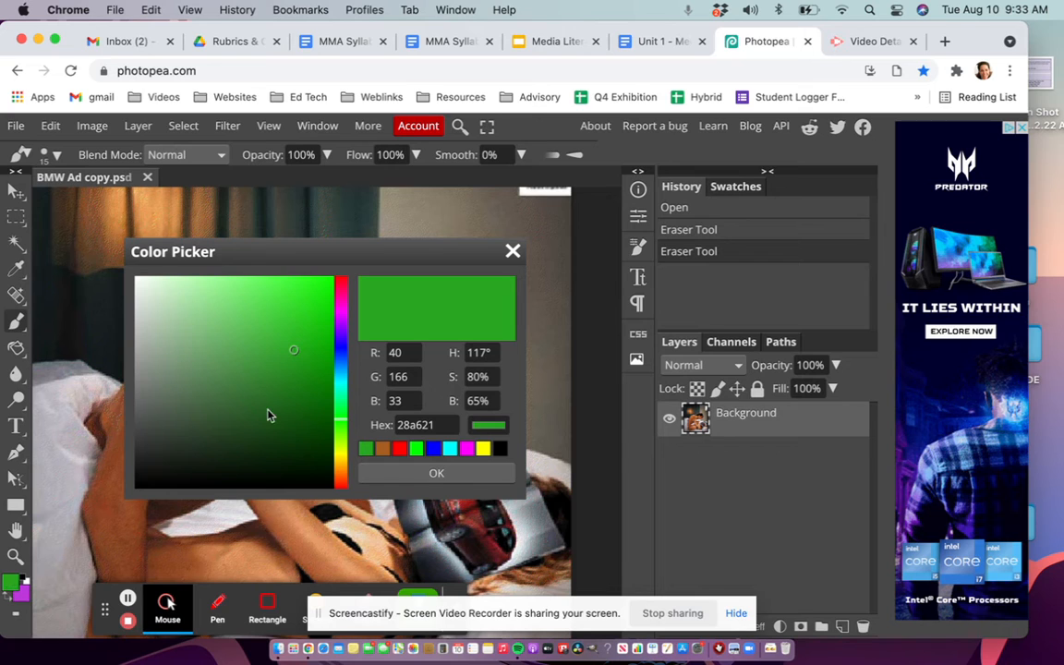
left_click_drag(337, 418, 333, 454)
mouse_move(306, 329)
left_mouse_down()
mouse_move(280, 302)
mouse_move(268, 398)
mouse_move(242, 442)
mouse_move(223, 446)
mouse_move(220, 473)
mouse_move(280, 302)
mouse_move(251, 297)
left_mouse_up()
left_click(341, 281)
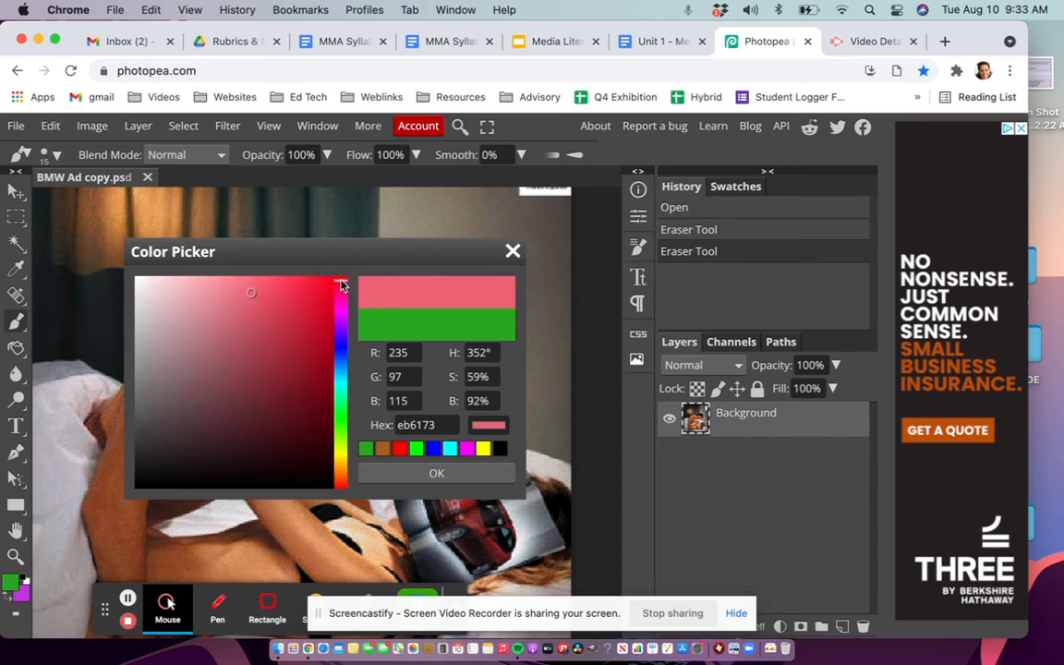
left_click_drag(340, 290, 340, 286)
left_click(340, 490)
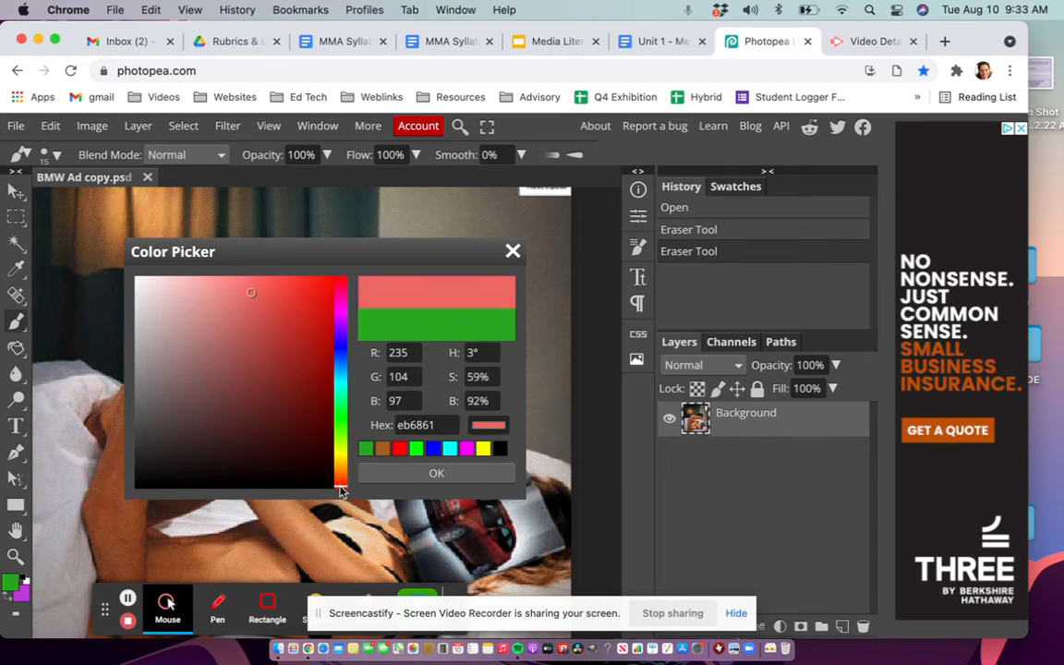
left_click(311, 287)
mouse_move(312, 291)
left_mouse_down()
mouse_move(299, 293)
mouse_move(315, 290)
mouse_move(313, 300)
left_mouse_up()
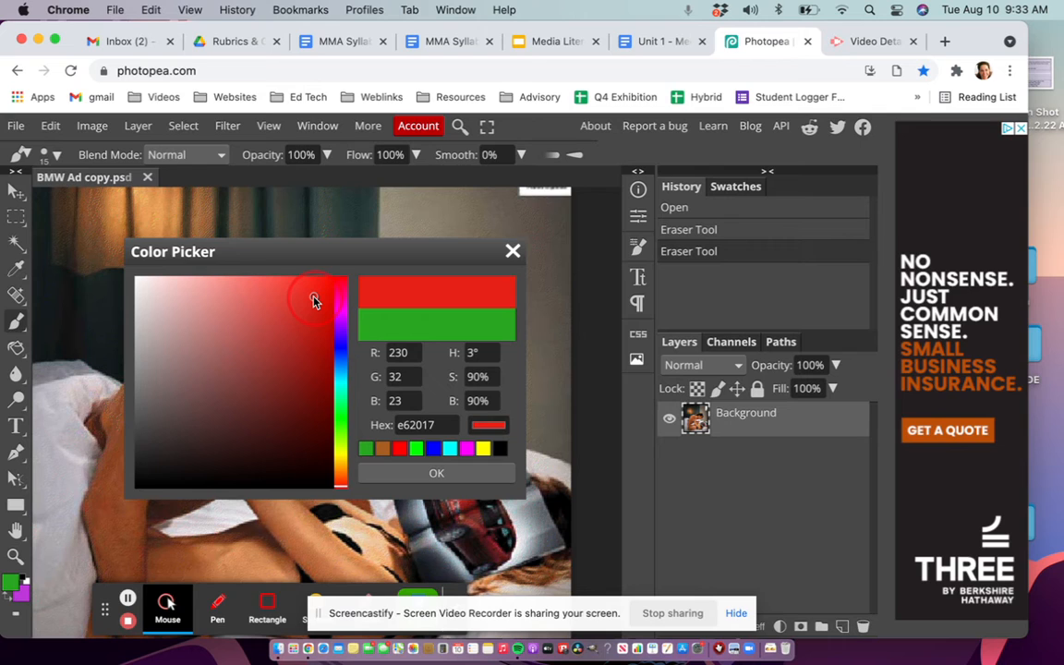
left_click(435, 472)
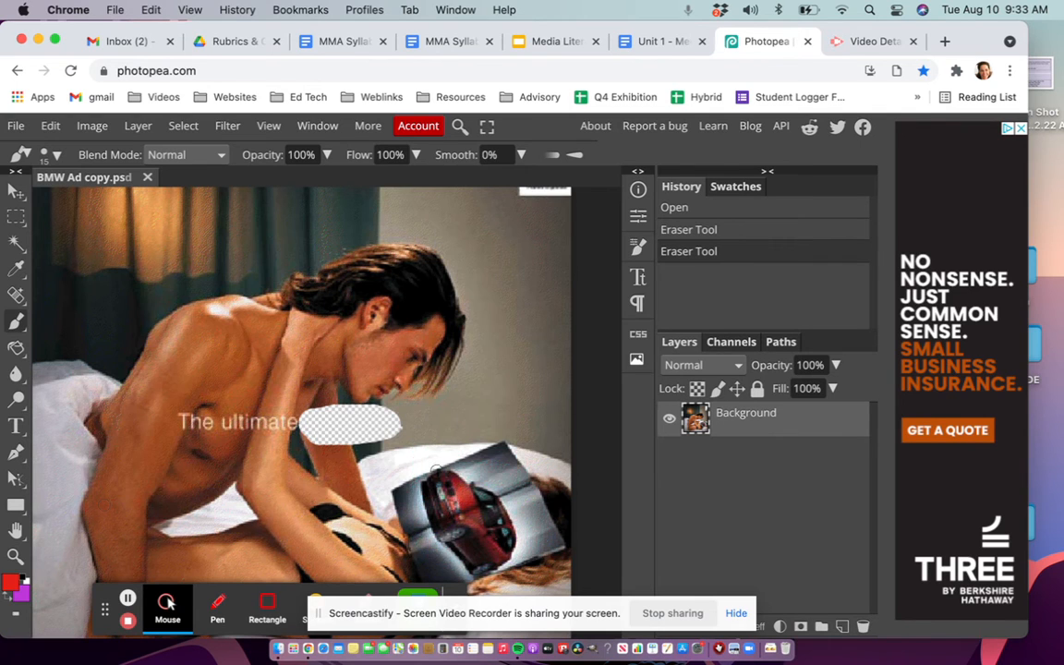
- Choose the 24 px round brush with 100% hardness and paint the erased gap after "The ultimate" solid red
right_click(18, 323)
left_click(69, 319)
left_click(57, 157)
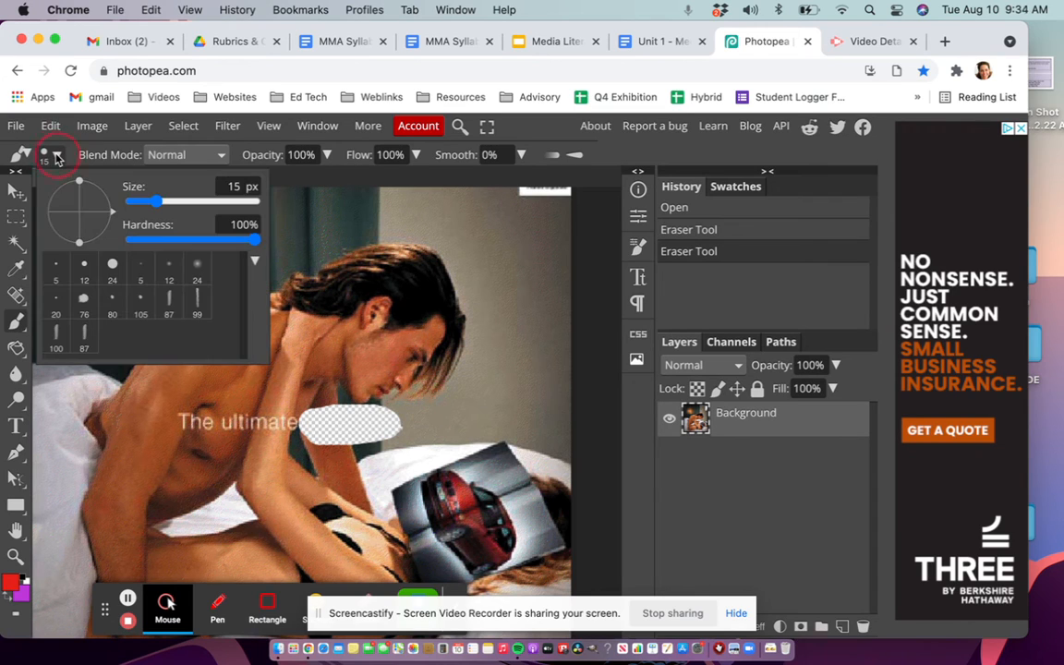
left_click(198, 269)
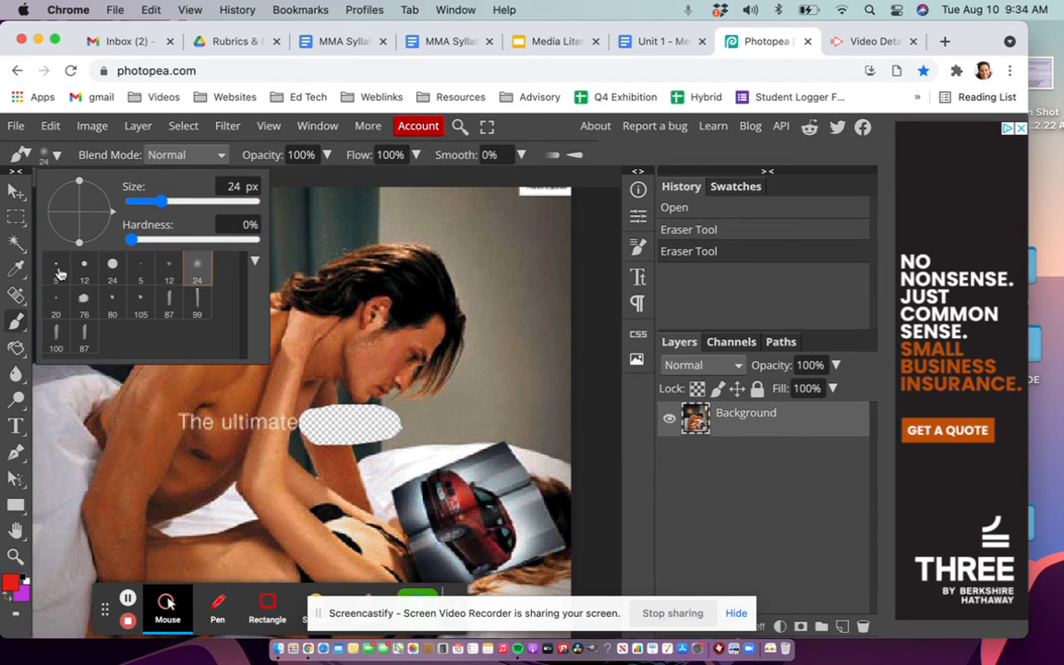
left_click(112, 266)
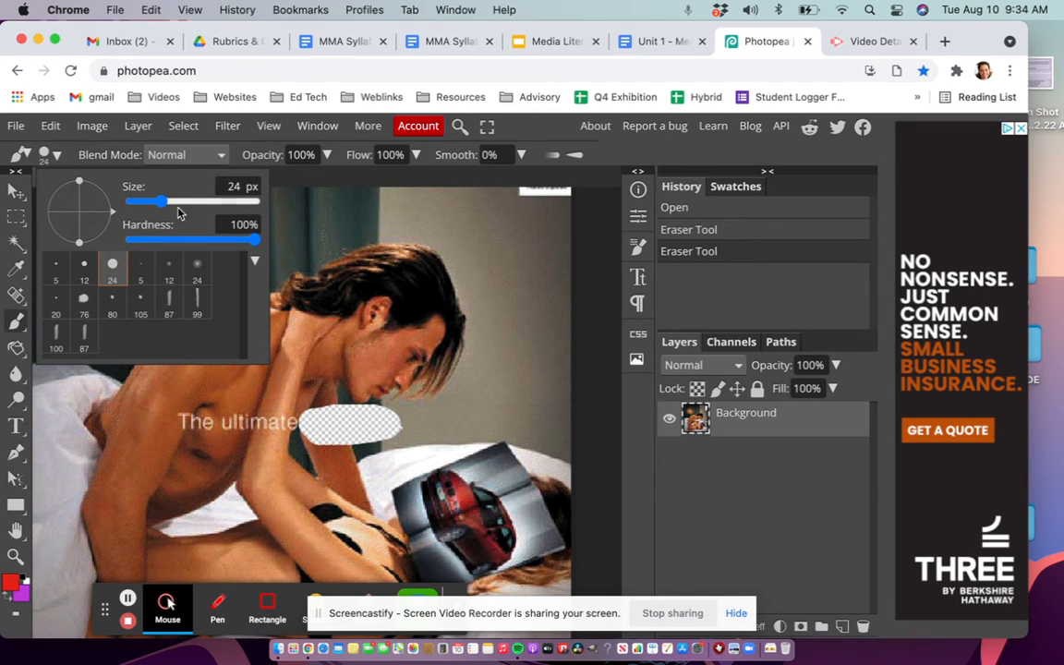
left_click_drag(352, 420, 338, 416)
mouse_move(327, 416)
left_mouse_down()
mouse_move(312, 419)
mouse_move(314, 433)
mouse_move(395, 420)
mouse_move(367, 412)
left_mouse_up()
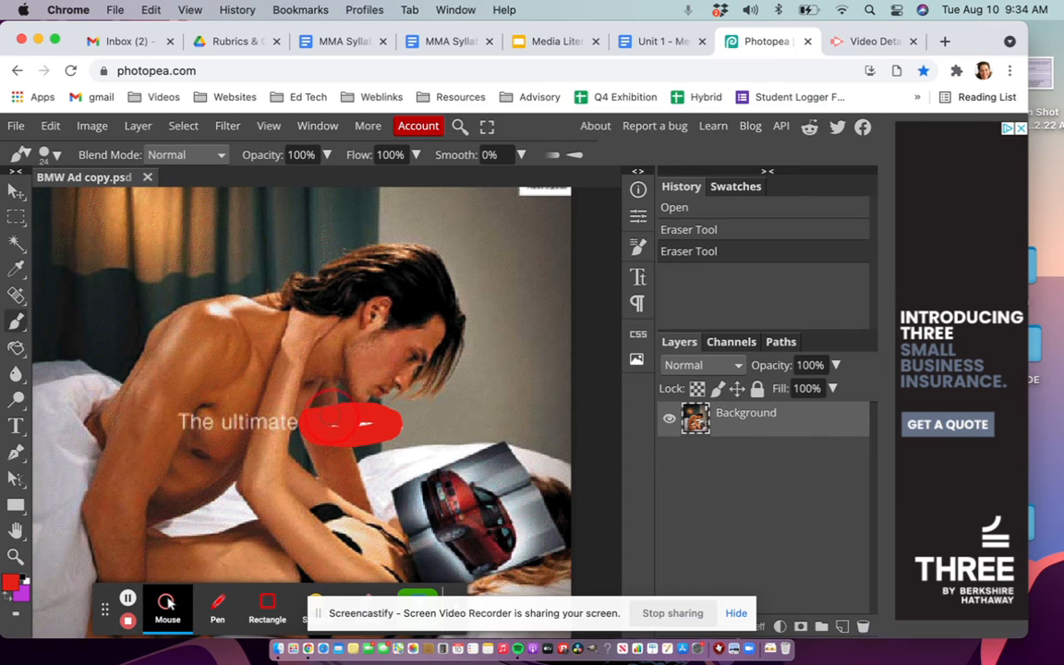
left_click_drag(366, 423, 392, 423)
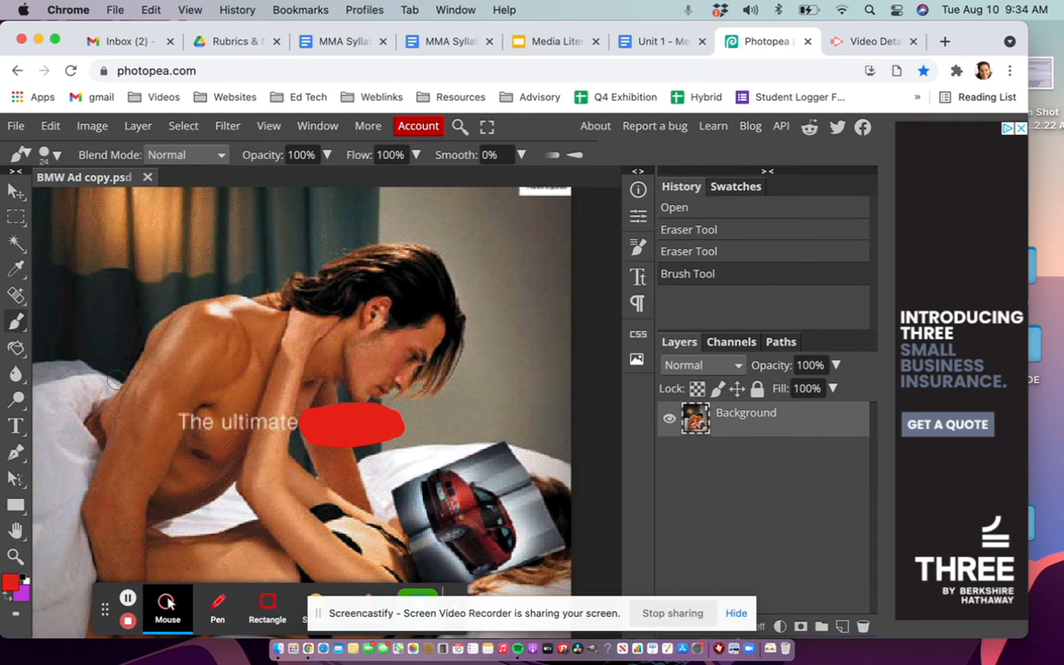
- Choose the soft 24 px brush with 0% hardness and paint a red test patch on the wall above the car picture
right_click(15, 325)
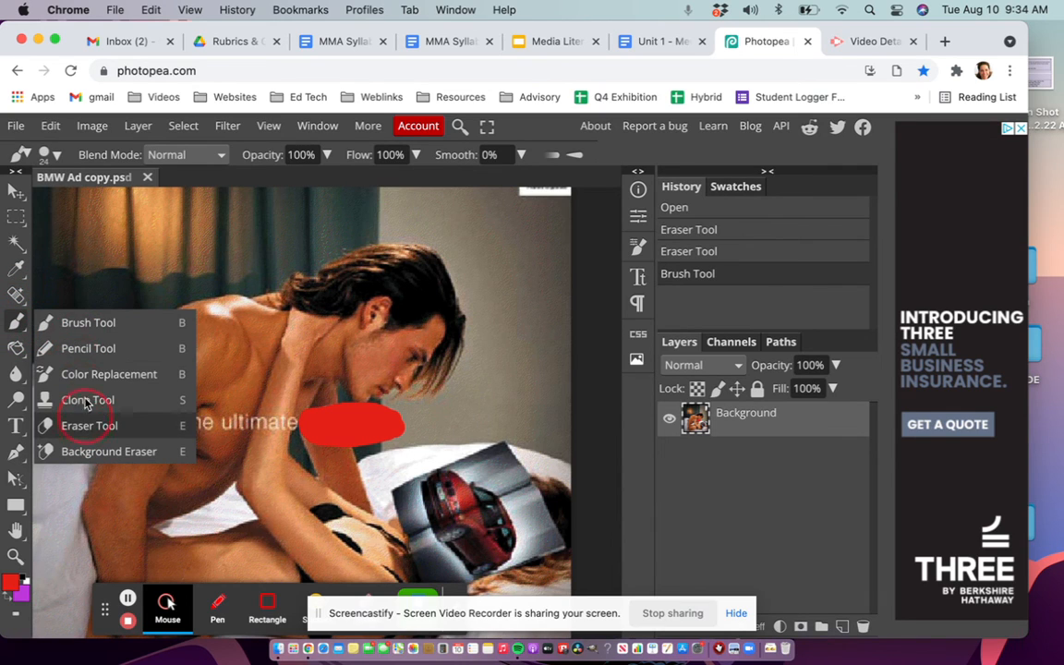
left_click(88, 325)
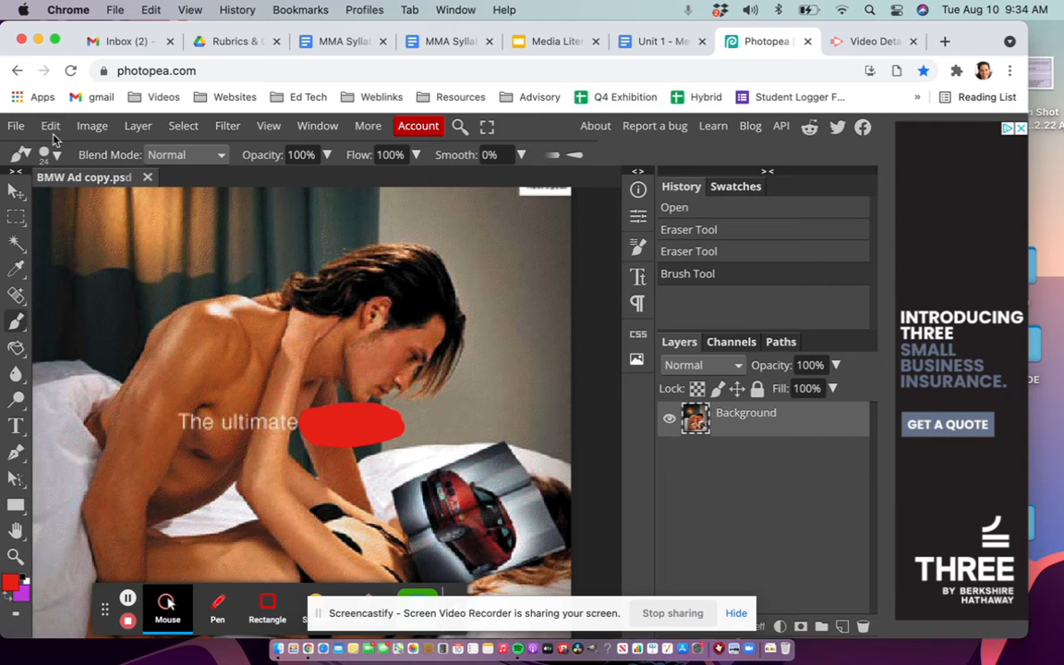
left_click(55, 157)
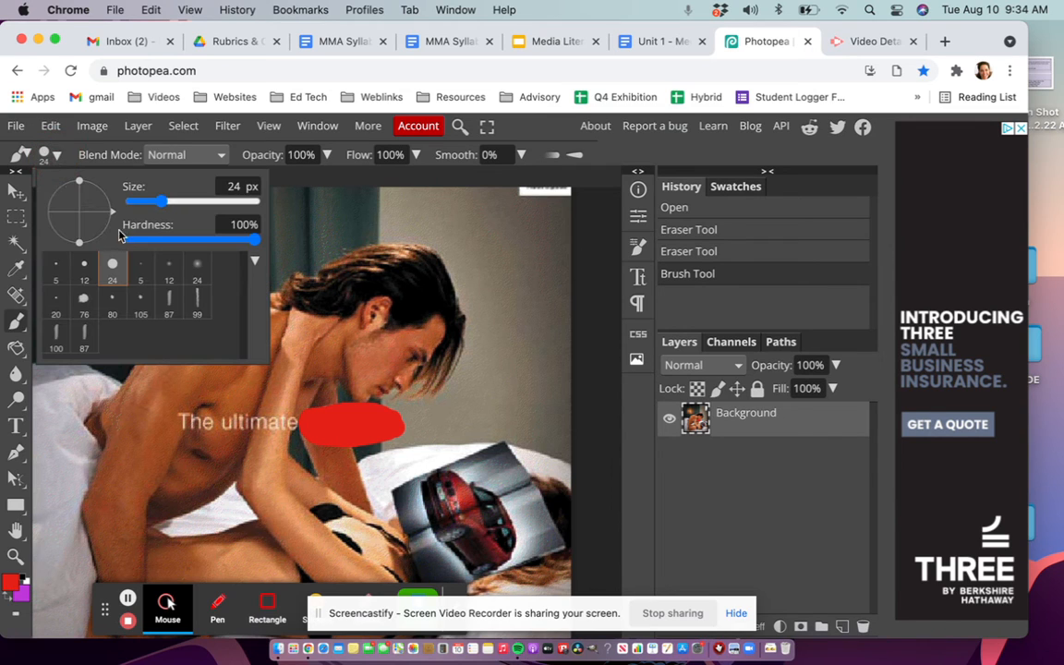
mouse_move(162, 201)
left_mouse_down()
mouse_move(195, 200)
mouse_move(150, 203)
left_mouse_up()
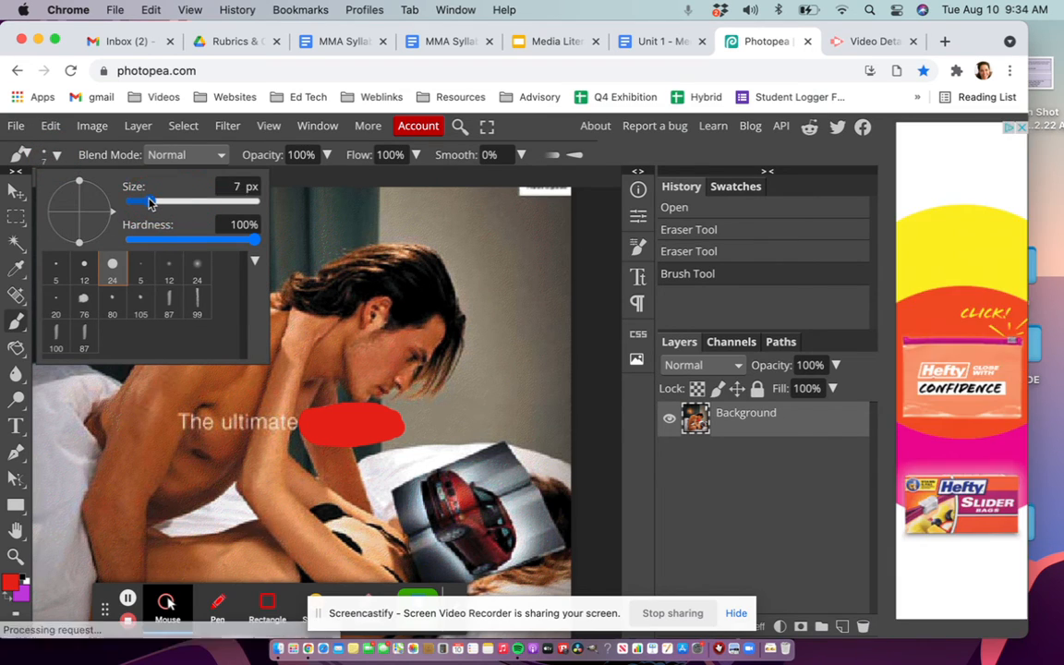
left_click(197, 269)
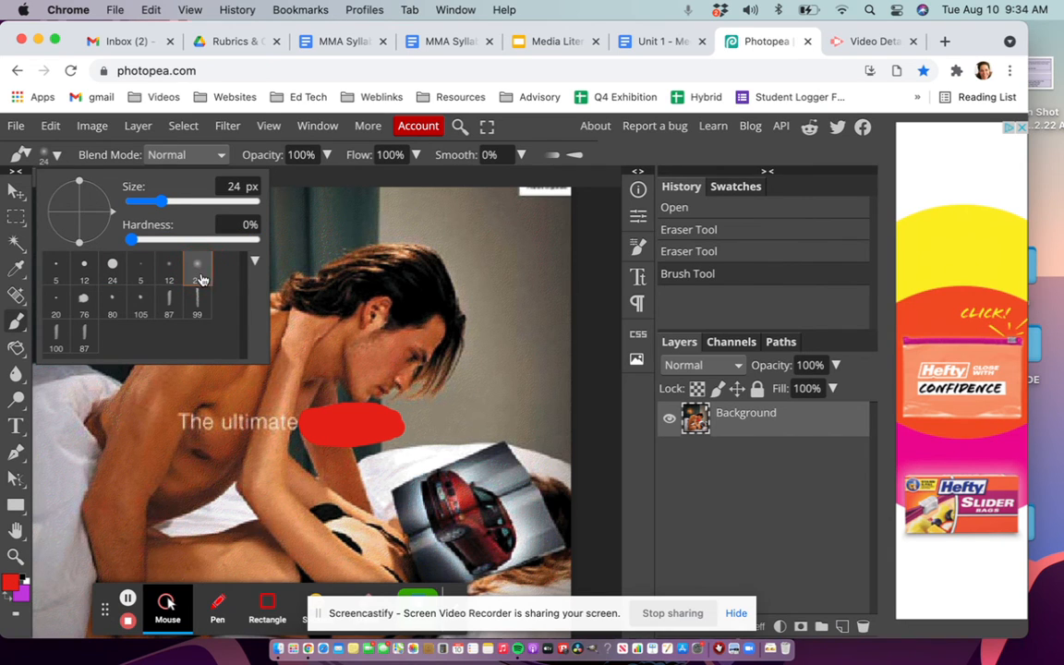
mouse_move(466, 391)
left_mouse_down()
mouse_move(480, 402)
mouse_move(457, 423)
mouse_move(456, 384)
mouse_move(487, 375)
mouse_move(475, 390)
mouse_move(488, 407)
mouse_move(452, 404)
mouse_move(450, 420)
mouse_move(447, 409)
left_mouse_up()
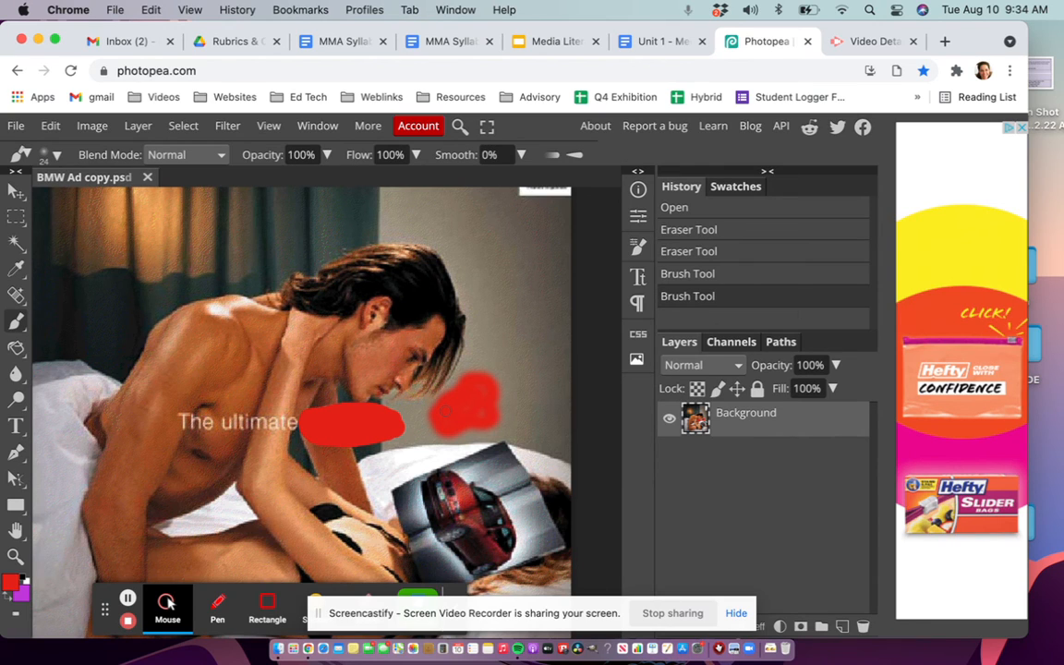
- Undo the soft test patch and the hard-edged red fill, and repaint the erased gap in red with the soft brush
key("super+z")
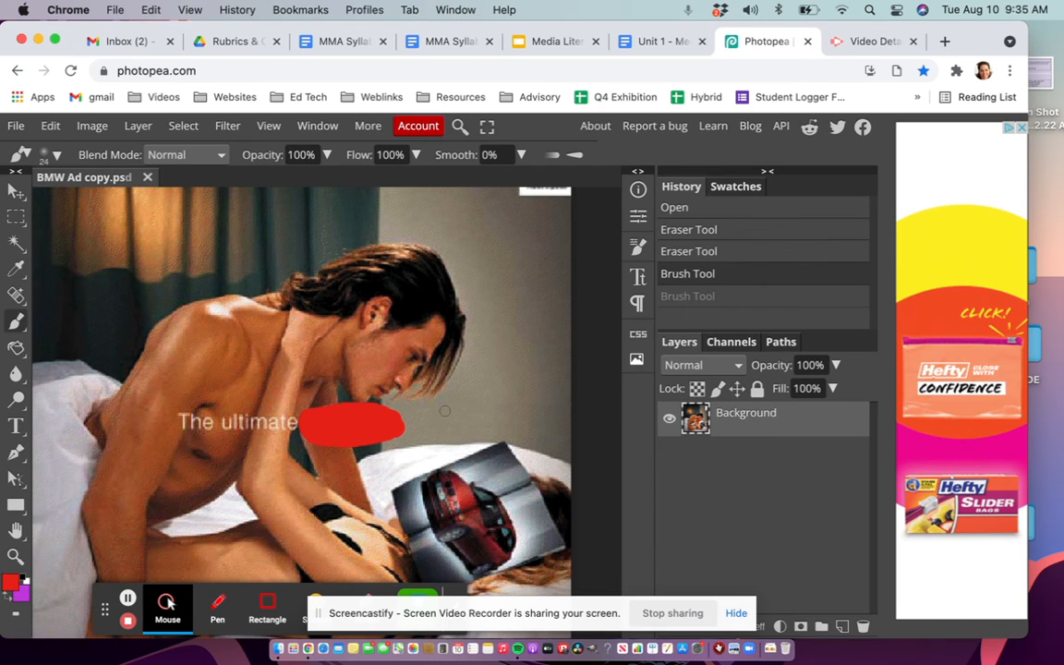
key("super+z")
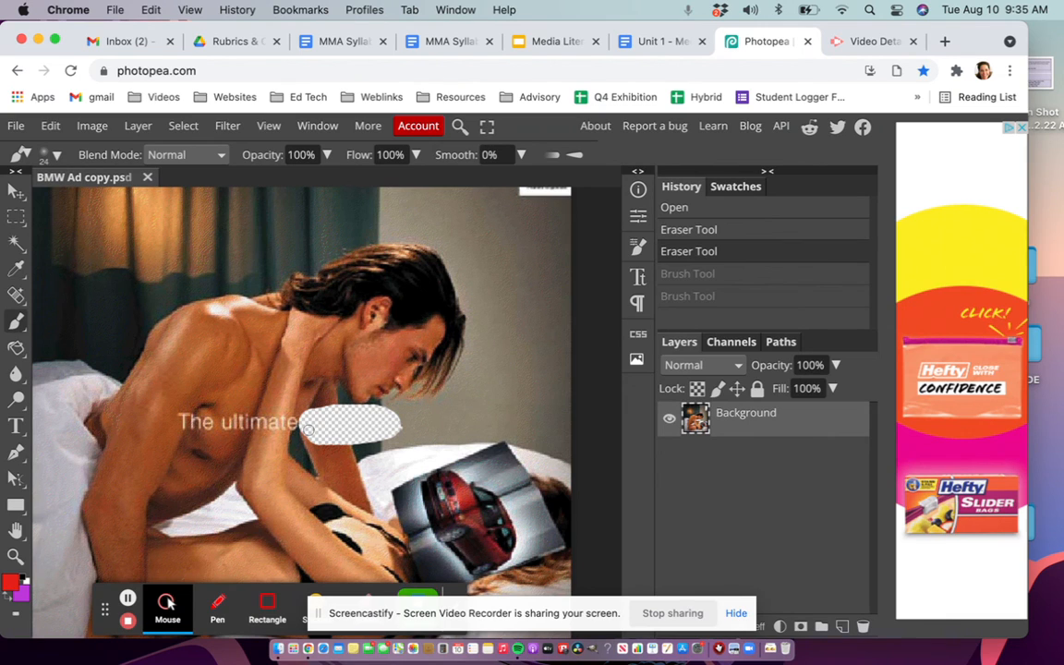
mouse_move(325, 425)
left_mouse_down()
mouse_move(299, 421)
mouse_move(382, 441)
mouse_move(387, 427)
mouse_move(380, 399)
mouse_move(311, 414)
mouse_move(338, 419)
mouse_move(360, 411)
mouse_move(323, 383)
mouse_move(303, 388)
mouse_move(380, 426)
left_mouse_up()
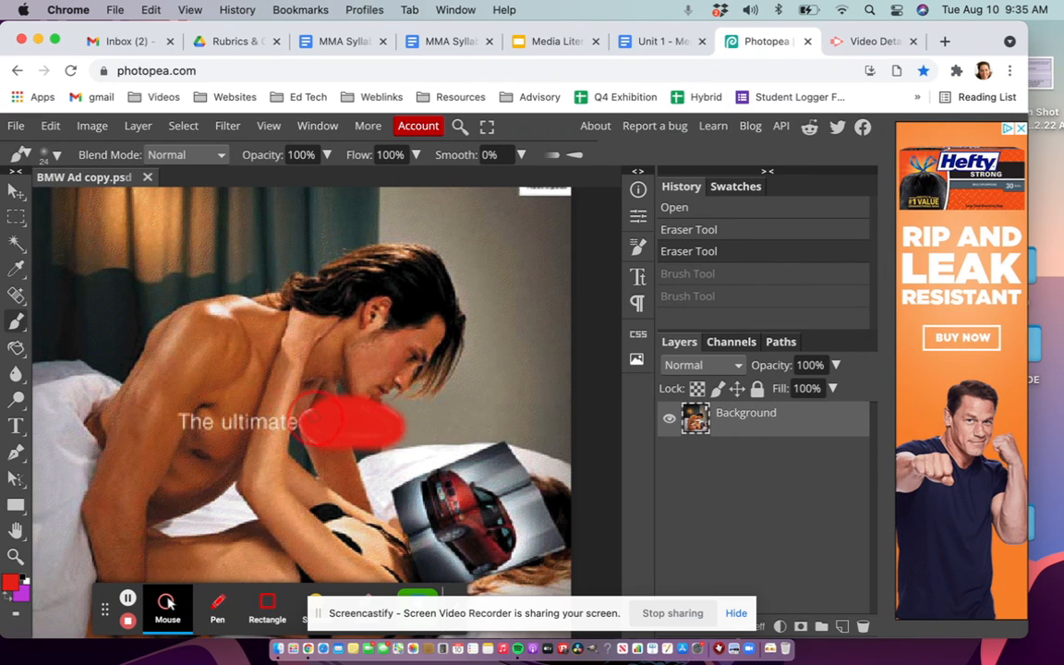